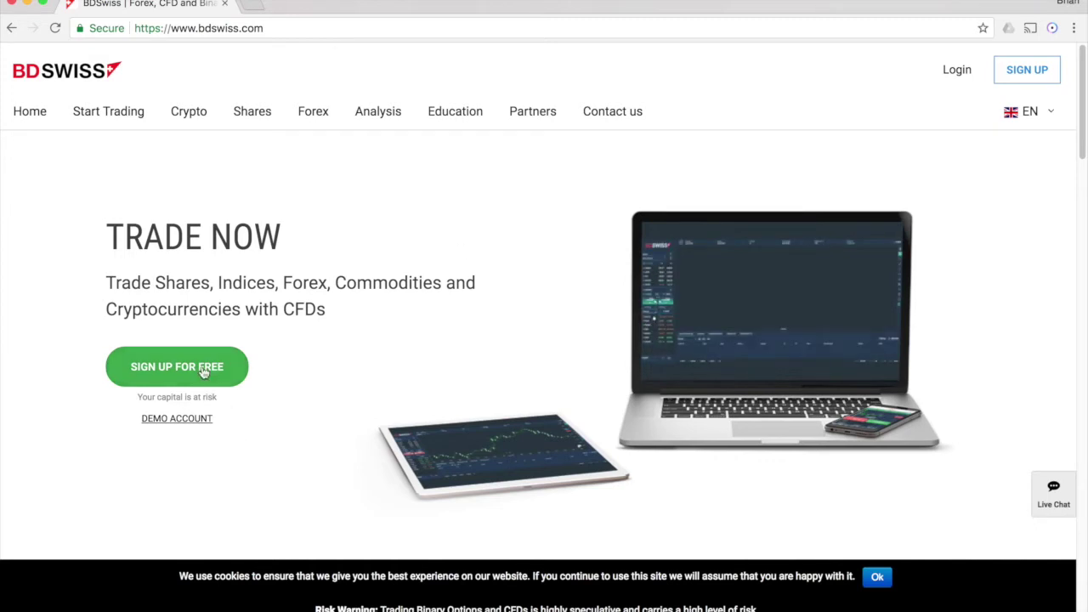
Open the DEMO ACCOUNT sign-up page from the BDSwiss home page.
{"action": "left_click", "coordinate": [180, 425]}
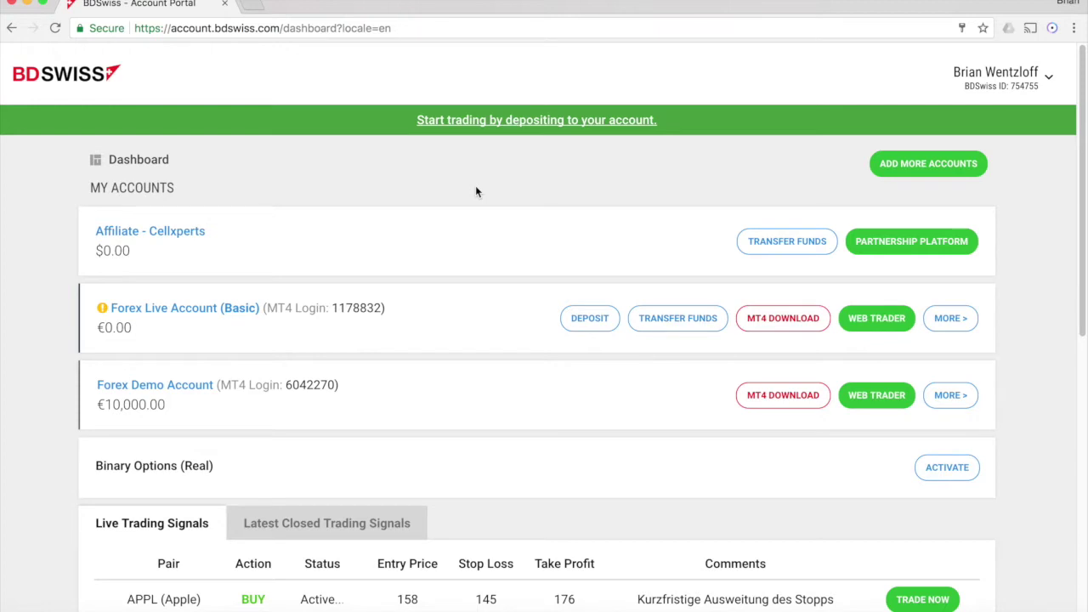
{"action": "left_click", "coordinate": [506, 402]}
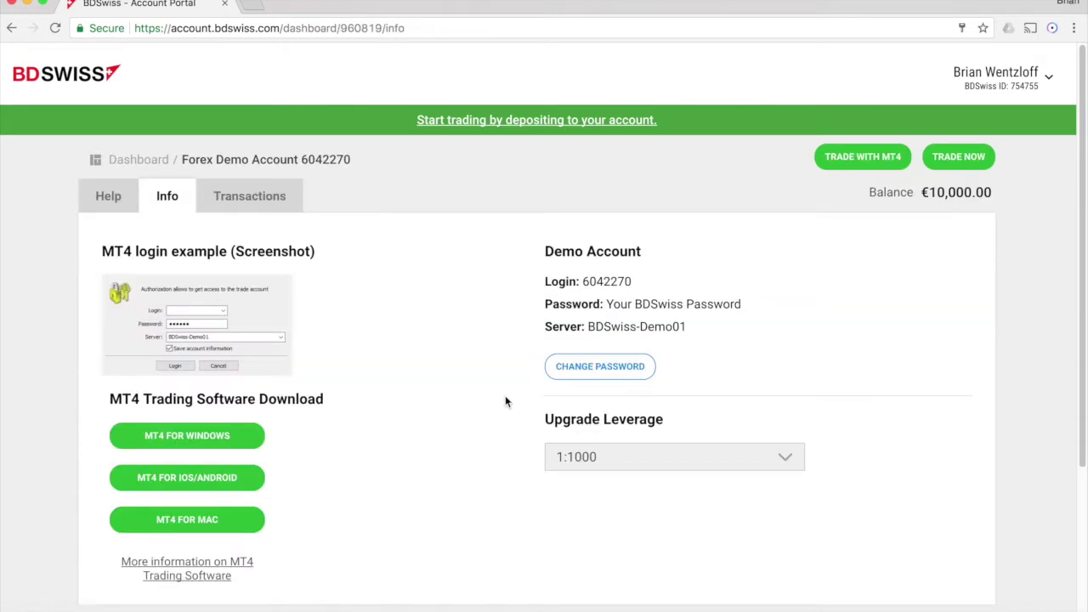
{"action": "triple_click", "coordinate": [607, 326]}
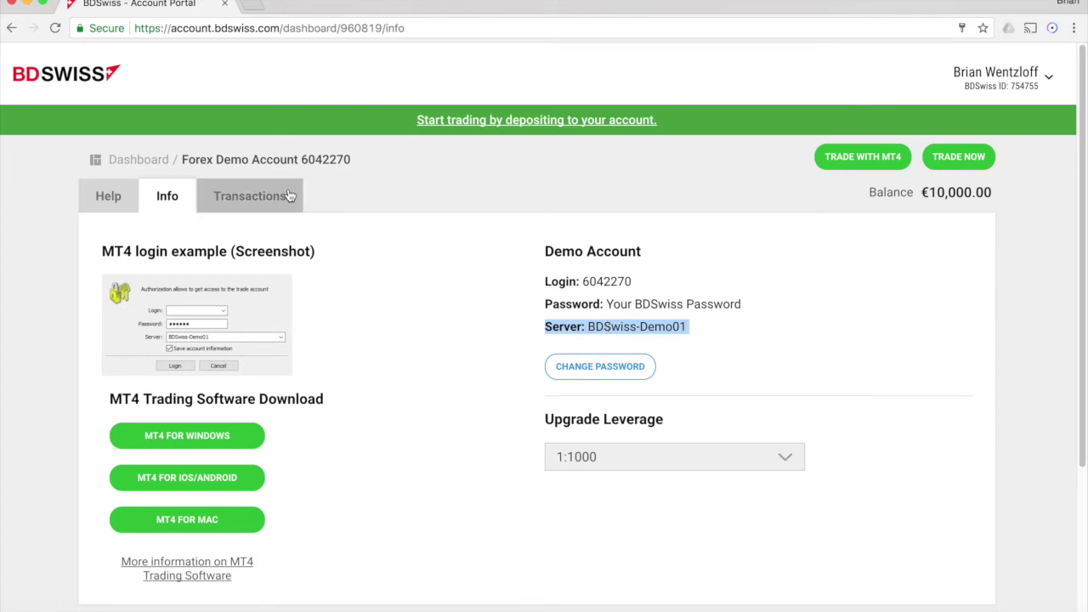
{"action": "left_click", "coordinate": [11, 28]}
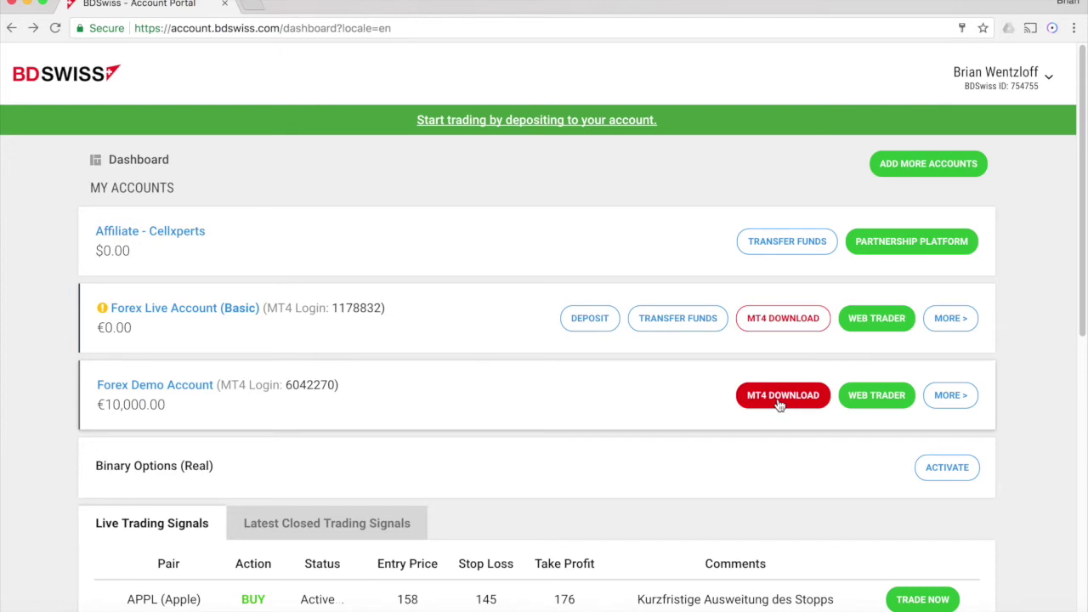
{"action": "left_click", "coordinate": [779, 399]}
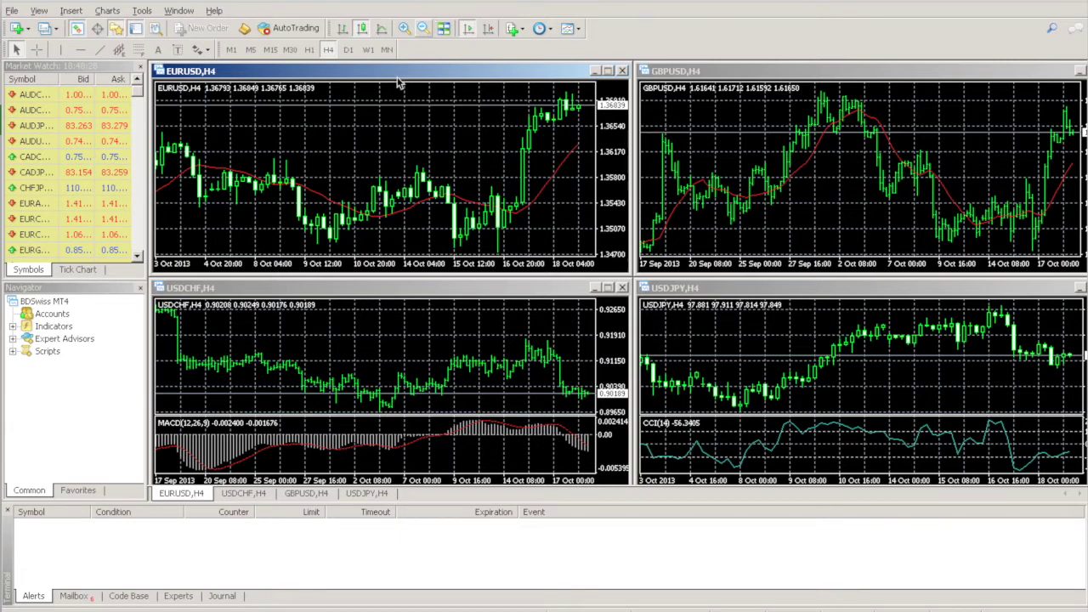
Log in to the BDSwiss-Demo01 trade account with the pasted login number and account password.
{"action": "right_click", "coordinate": [55, 316]}
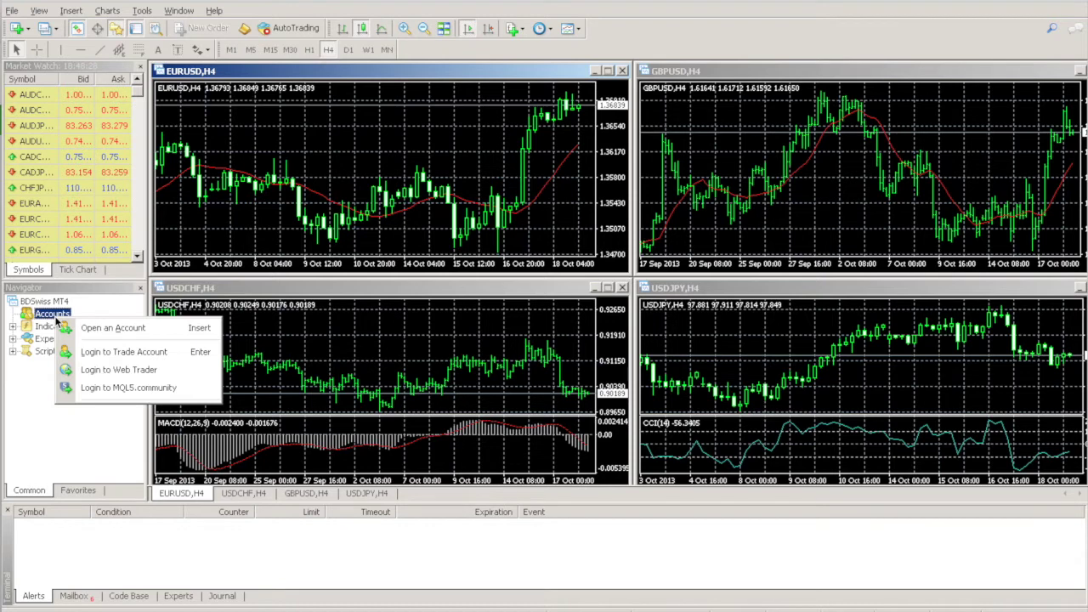
{"action": "left_click", "coordinate": [123, 354]}
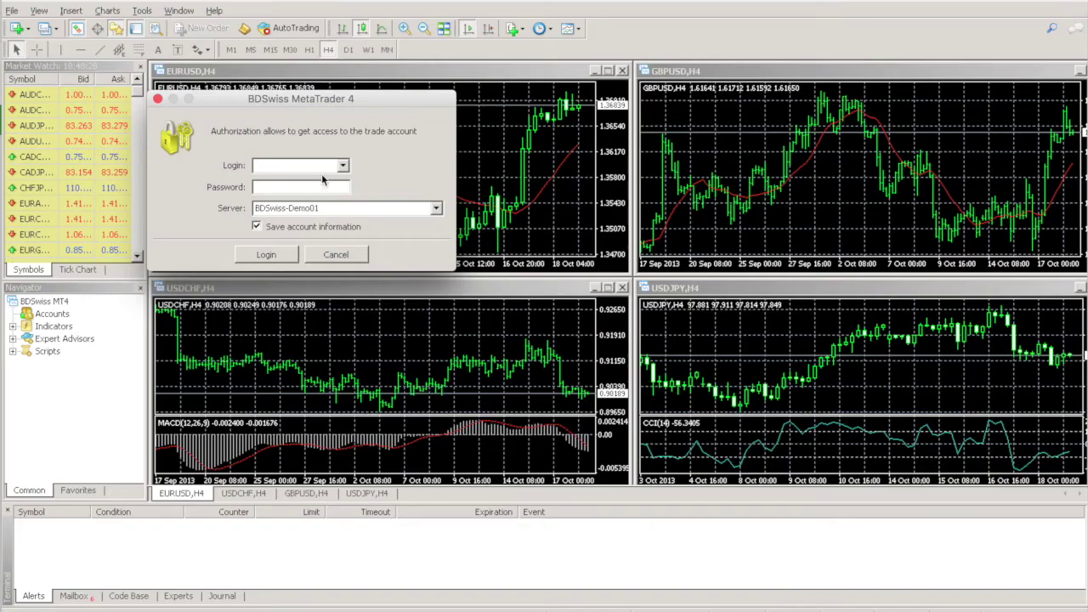
{"action": "key", "text": "ctrl+v"}
{"action": "key", "text": "Tab"}
{"action": "type", "text": "*************"}
{"action": "left_click", "coordinate": [271, 255]}
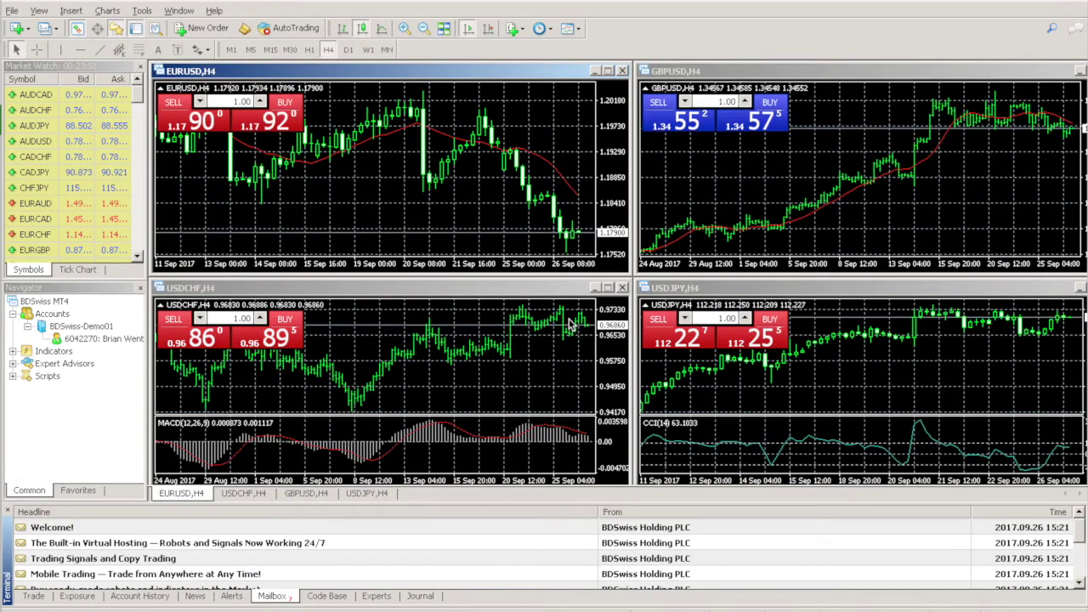
Show all Market Watch symbols and open a maximized BTCUSD H1 chart from CryptCurrencies.
{"action": "right_click", "coordinate": [74, 173]}
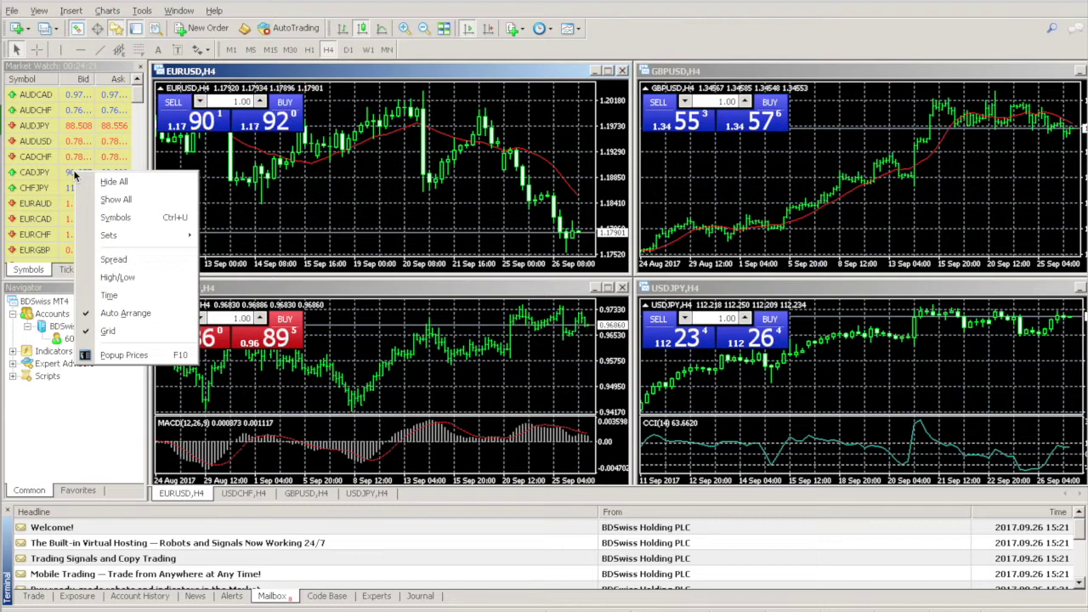
{"action": "left_click", "coordinate": [125, 203]}
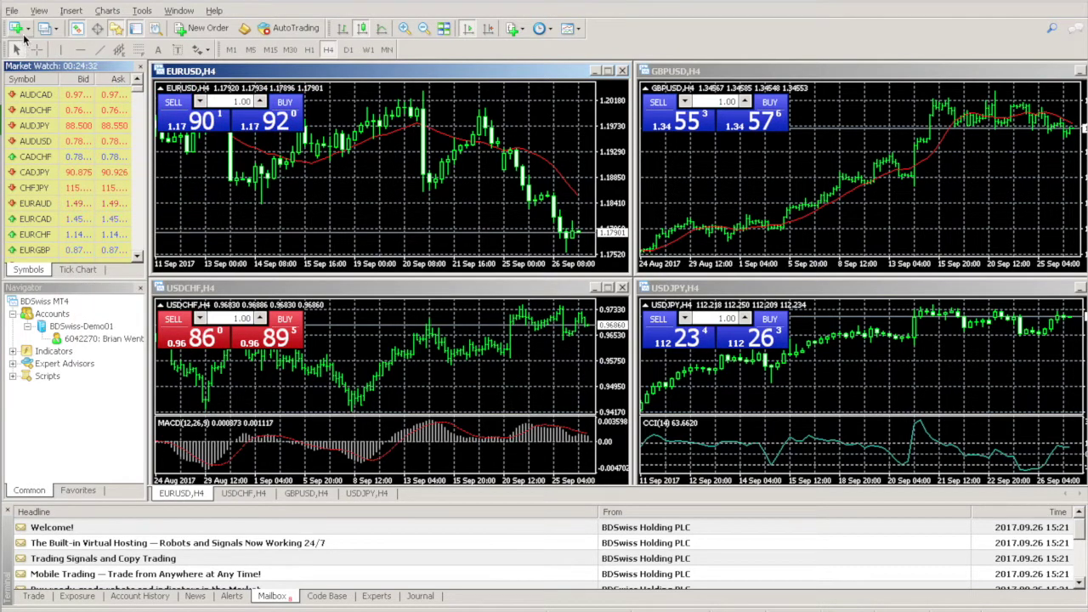
{"action": "left_click", "coordinate": [18, 28]}
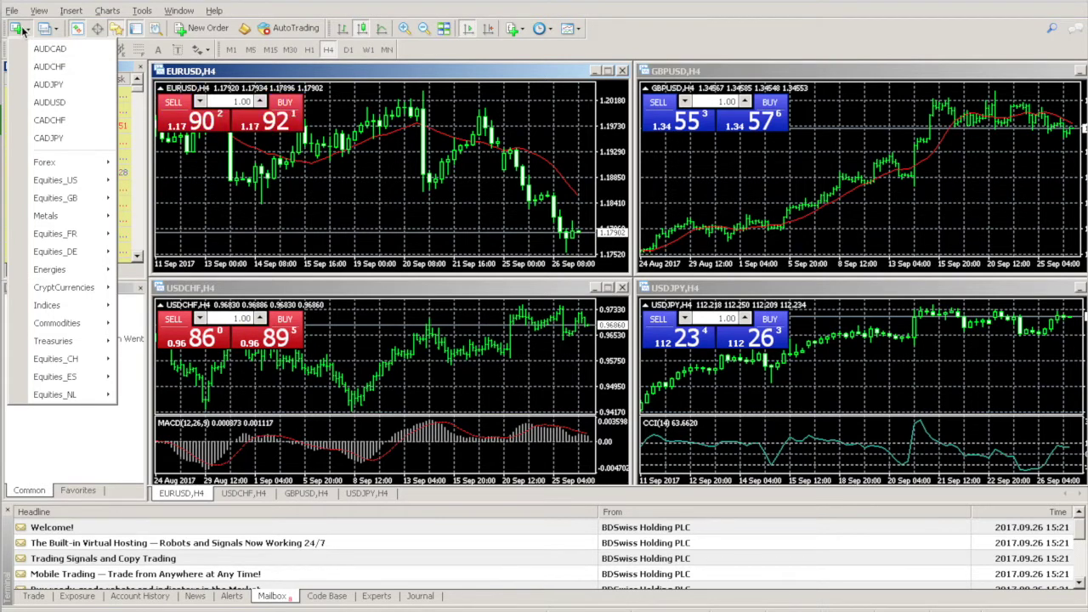
{"action": "mouse_move", "coordinate": [82, 293]}
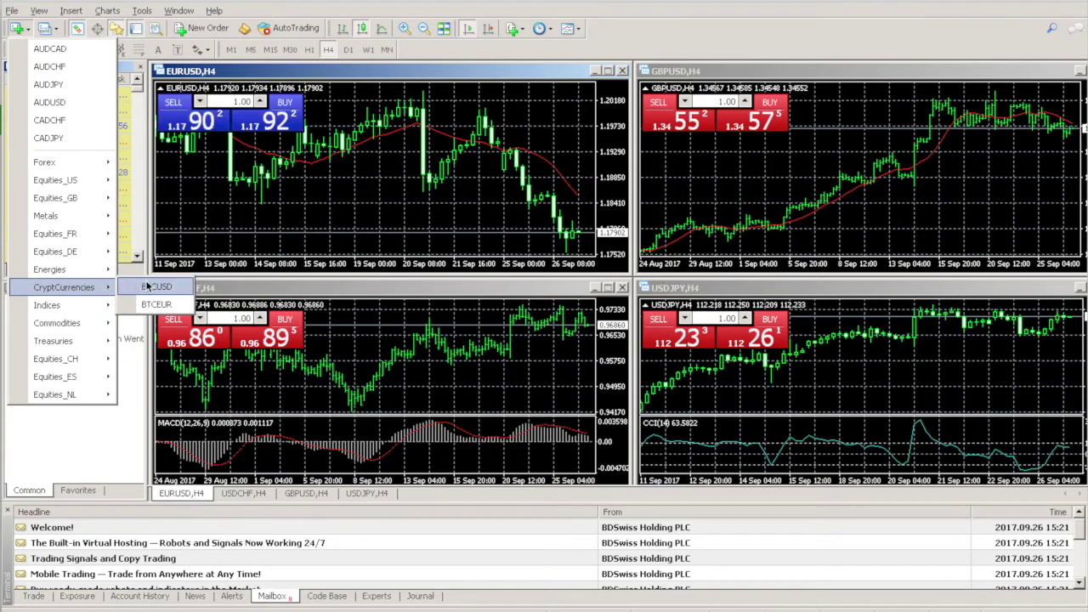
{"action": "left_click", "coordinate": [153, 287]}
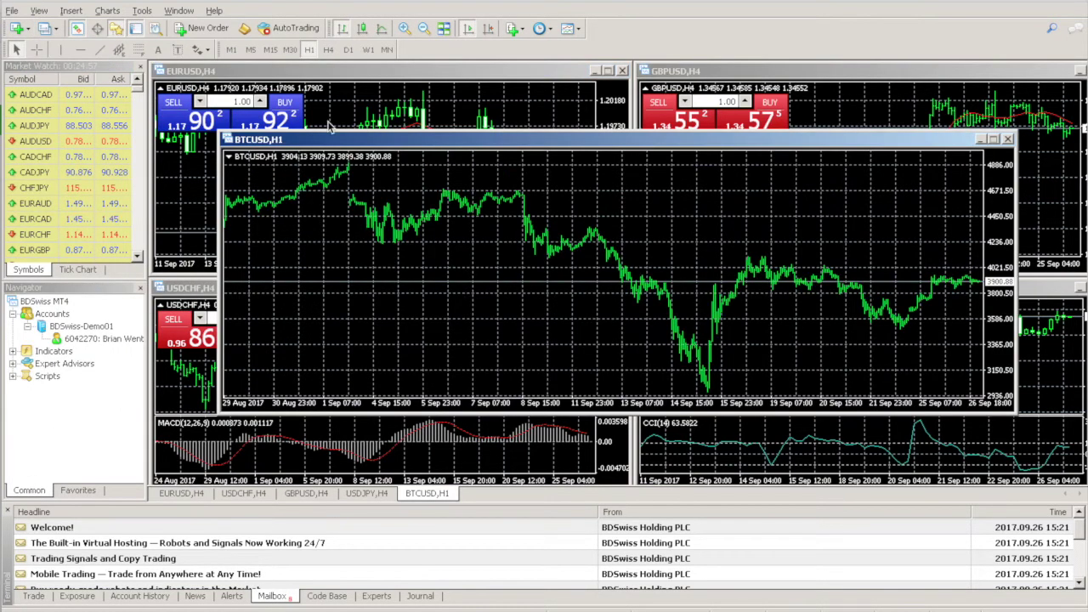
{"action": "left_click", "coordinate": [994, 140]}
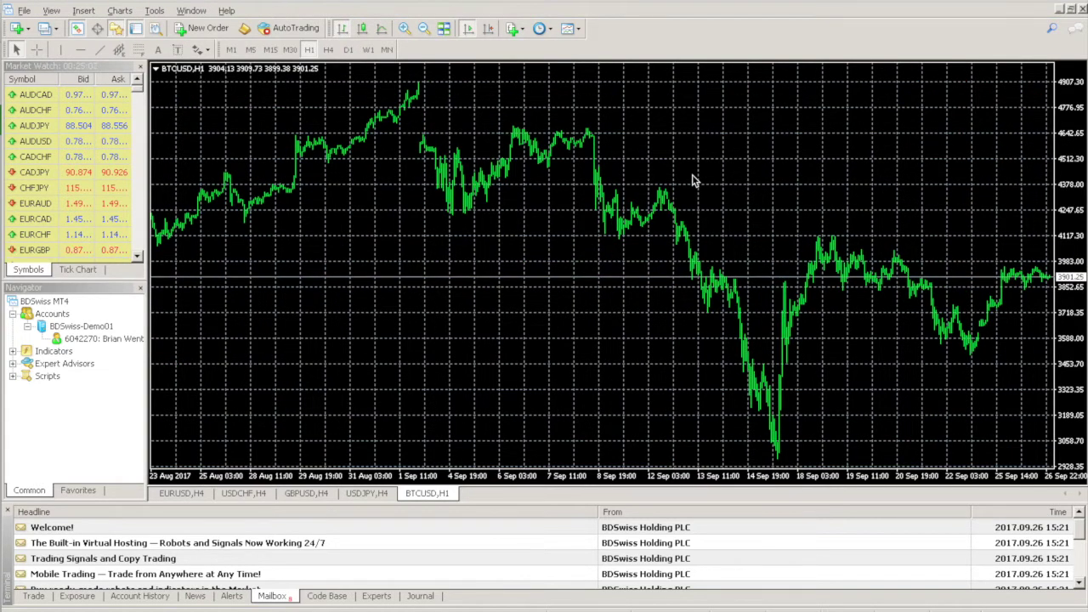
Apply the BollingerBands template to the BTCUSD chart, jump to the latest bars, and show the Trade list.
{"action": "left_click", "coordinate": [568, 29]}
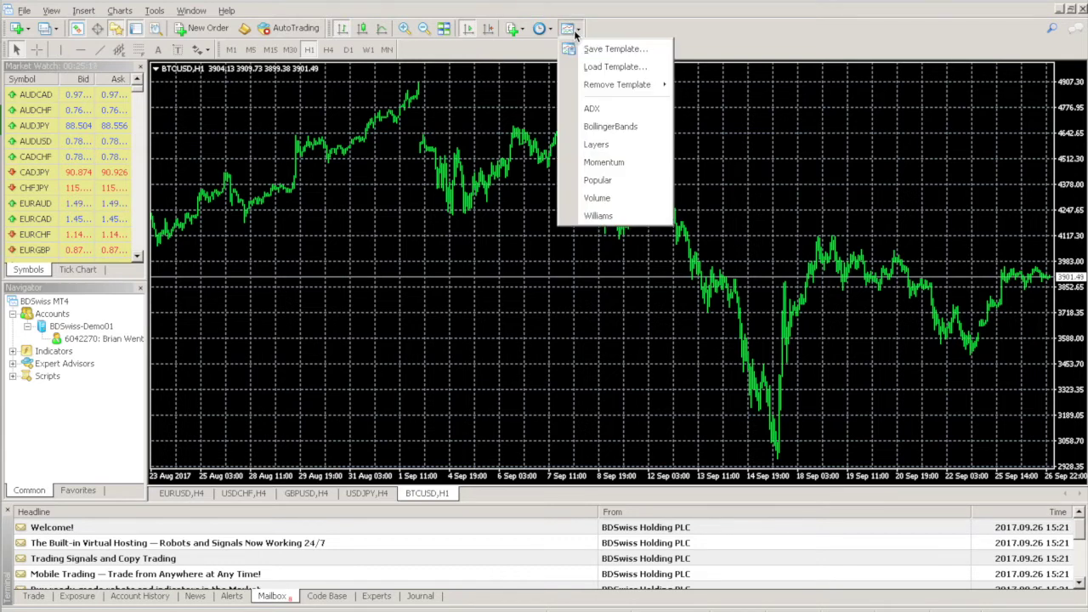
{"action": "left_click", "coordinate": [629, 126]}
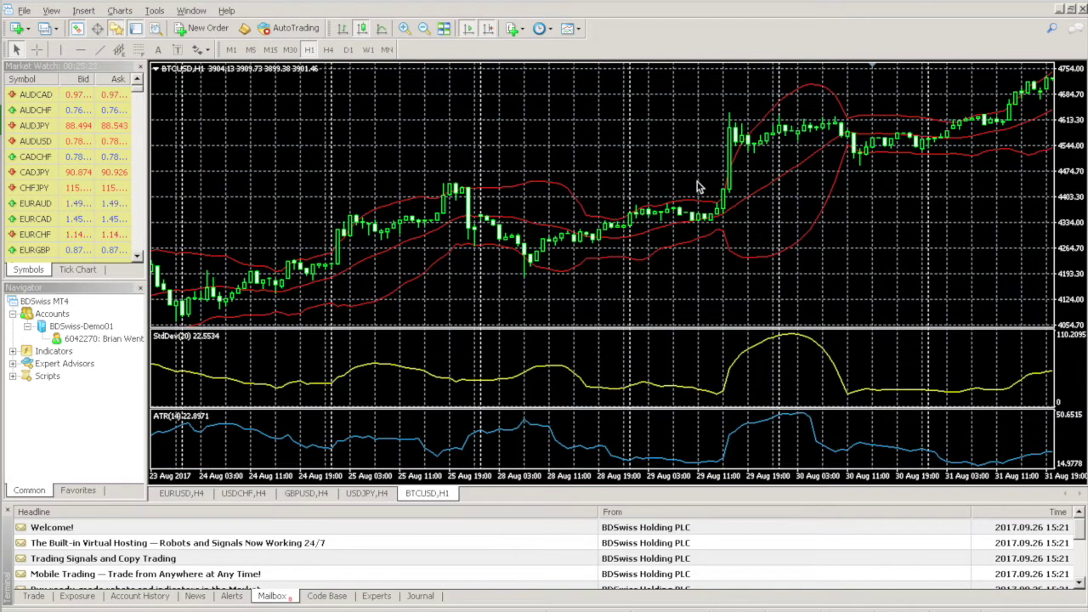
{"action": "key", "text": "End"}
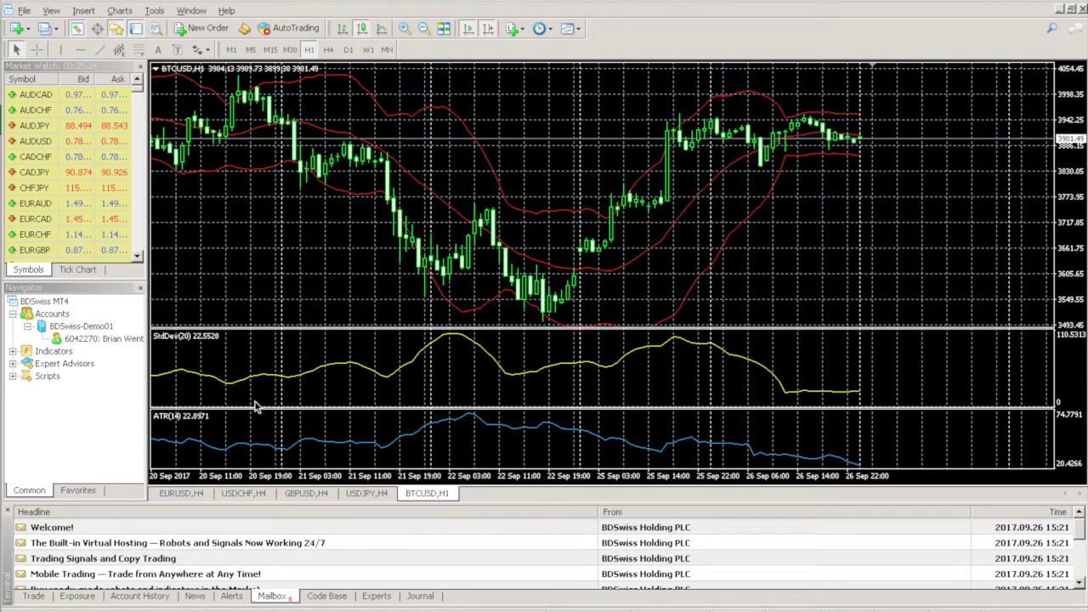
{"action": "left_click", "coordinate": [34, 595]}
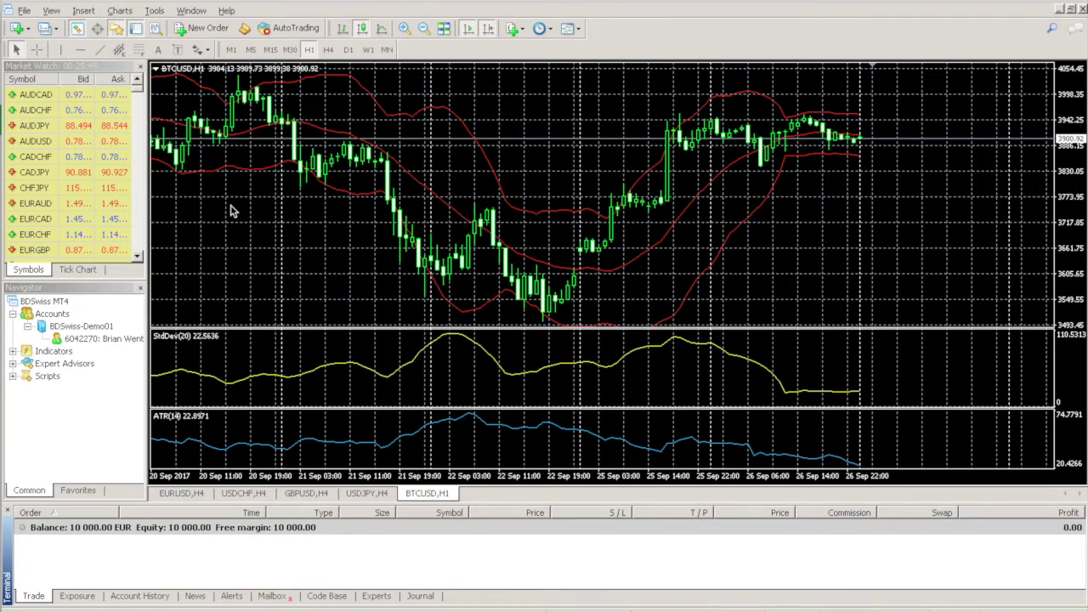
Buy 1.00 lot of BTCUSD at market with a 3830.05 stop loss.
{"action": "left_click", "coordinate": [206, 30]}
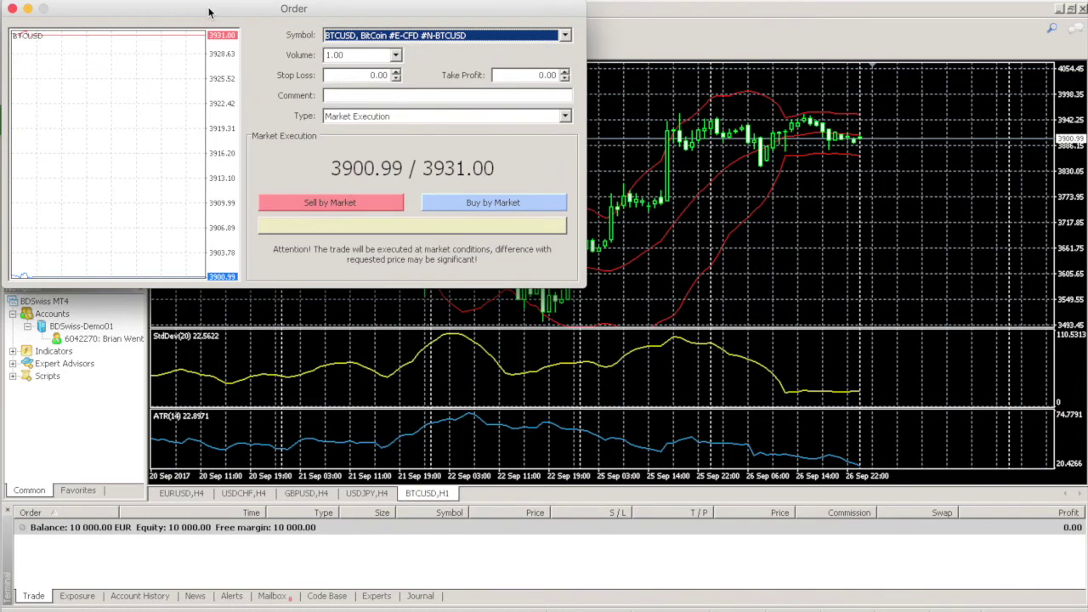
{"action": "left_click_drag", "start_coordinate": [213, 15], "coordinate": [417, 119]}
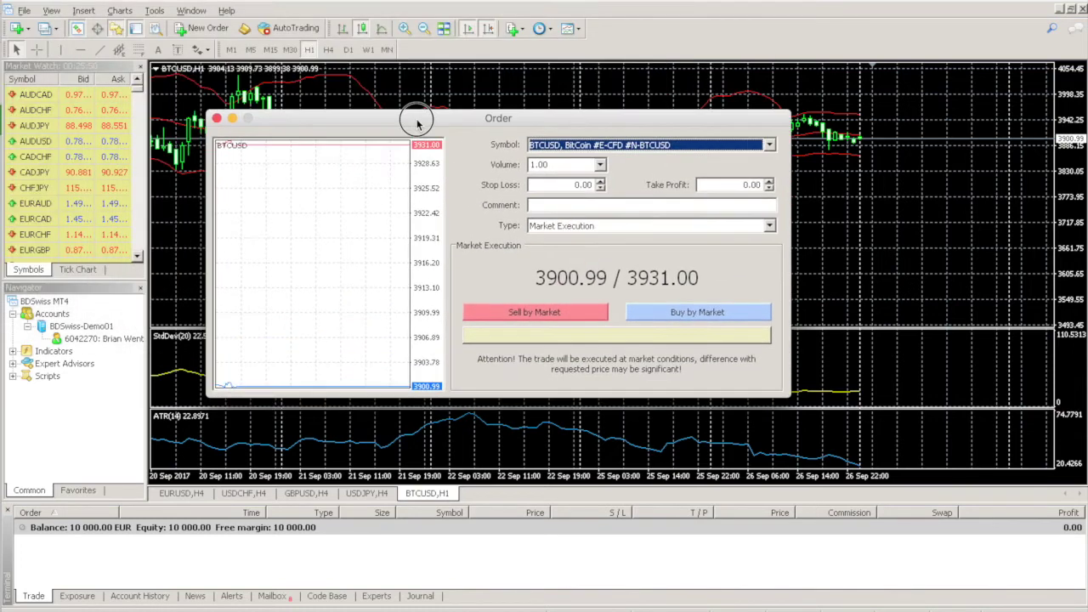
{"action": "left_click", "coordinate": [587, 145]}
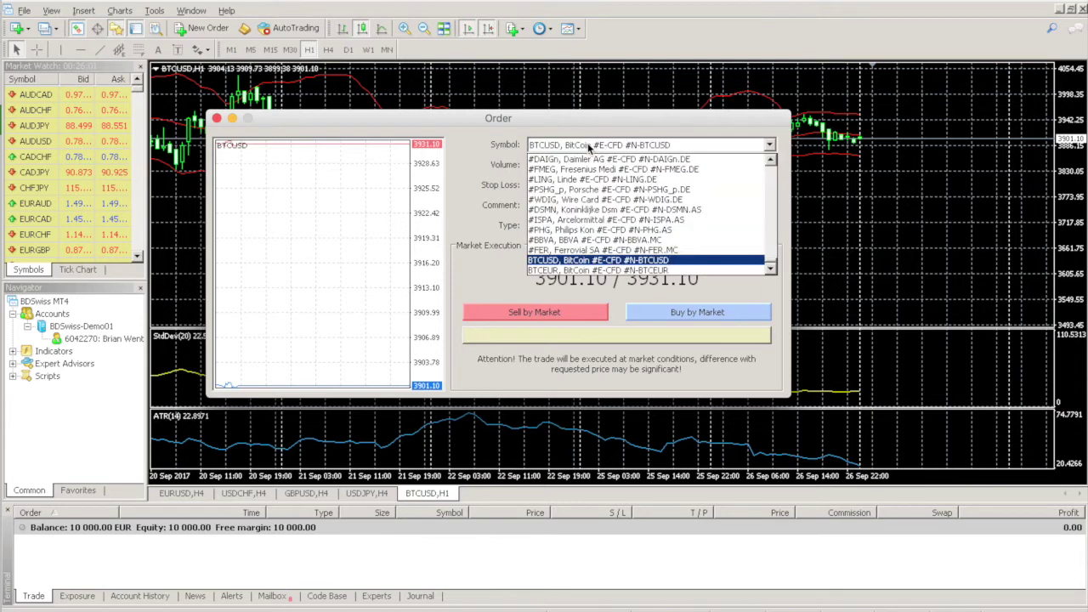
{"action": "left_click", "coordinate": [478, 140]}
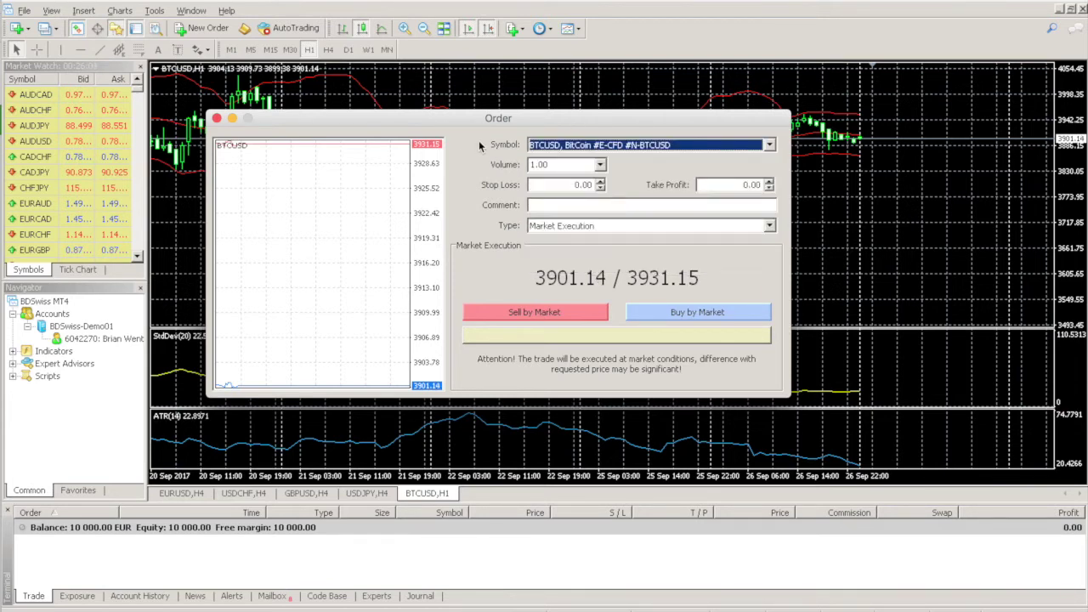
{"action": "left_click", "coordinate": [559, 164]}
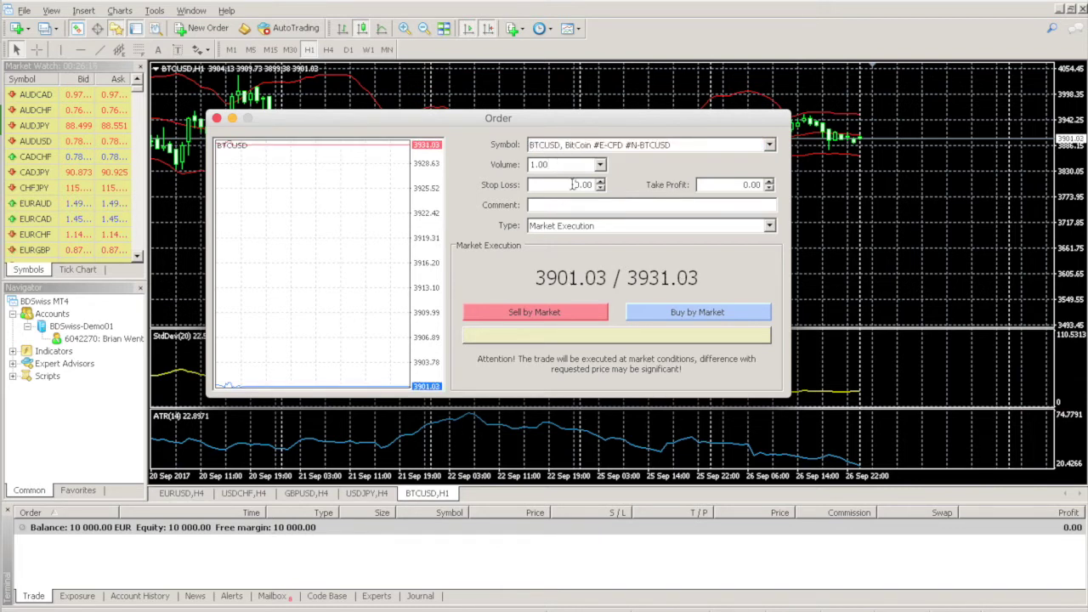
{"action": "left_click", "coordinate": [574, 185]}
{"action": "type", "text": "388"}
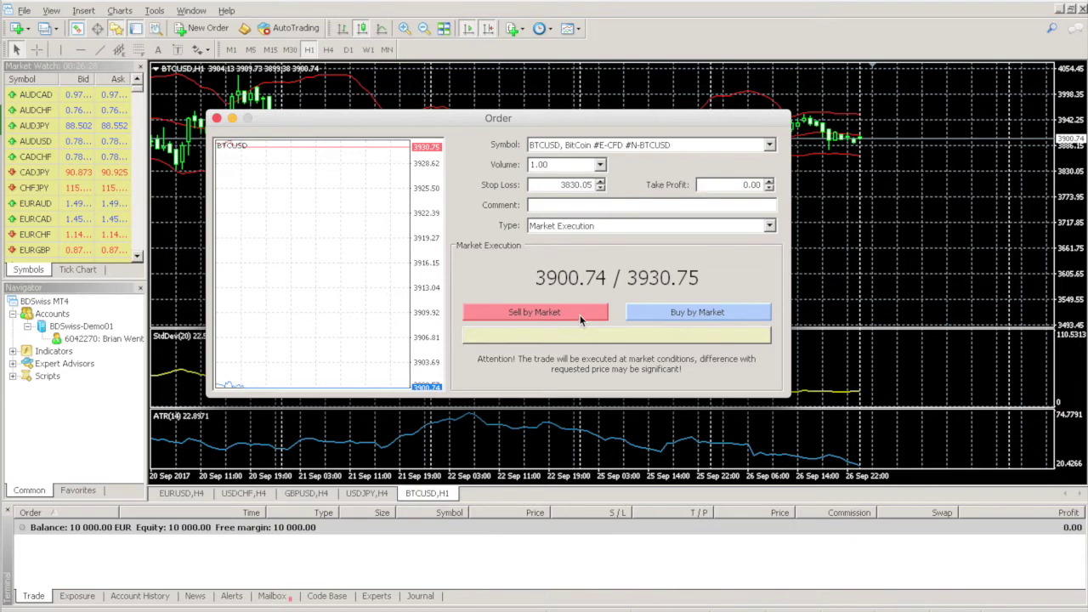
{"action": "left_click", "coordinate": [707, 313]}
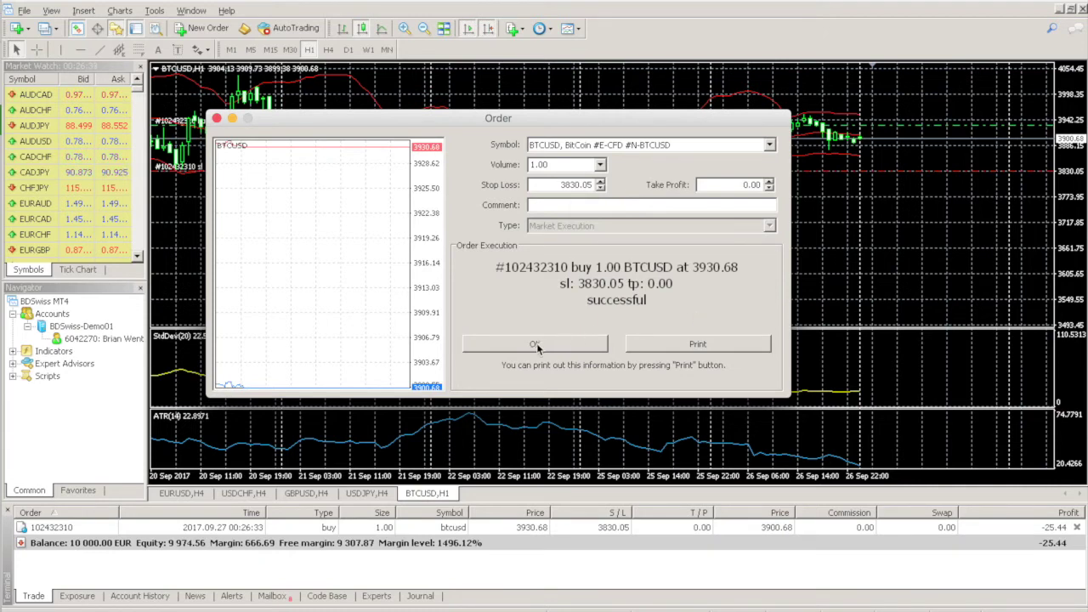
{"action": "left_click", "coordinate": [539, 345]}
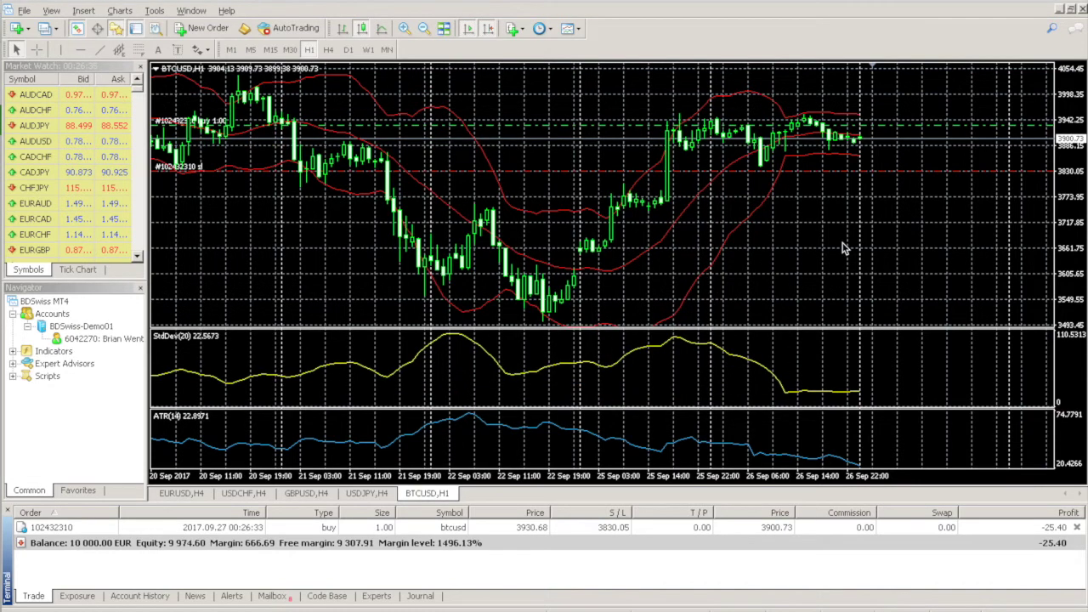
Close the open BTCUSD buy trade from the Trade tab, leaving a 9 974.60 EUR balance.
{"action": "left_click", "coordinate": [470, 532]}
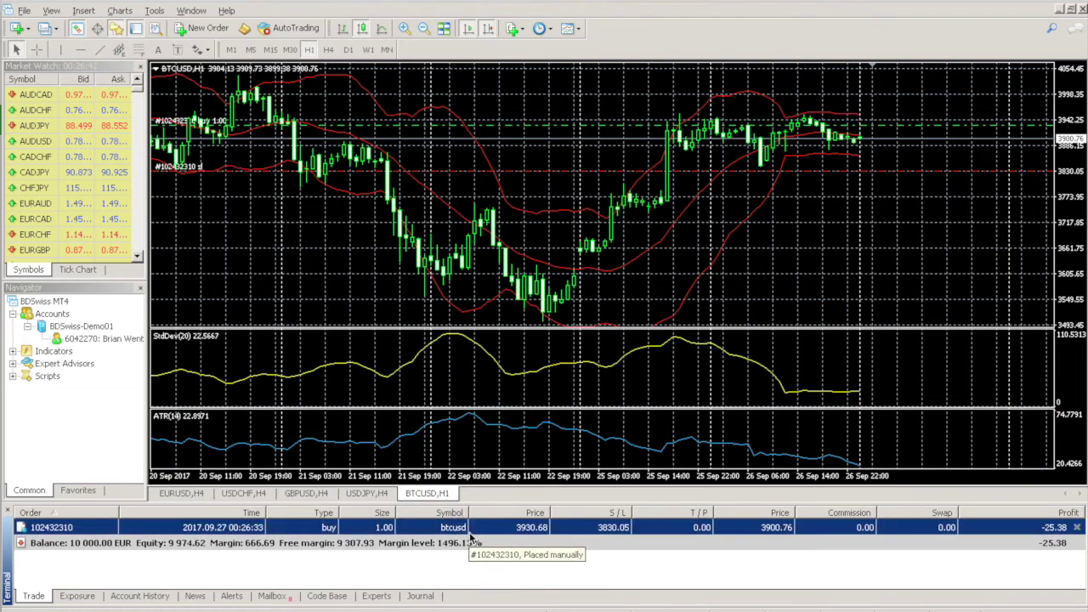
{"action": "right_click", "coordinate": [817, 531]}
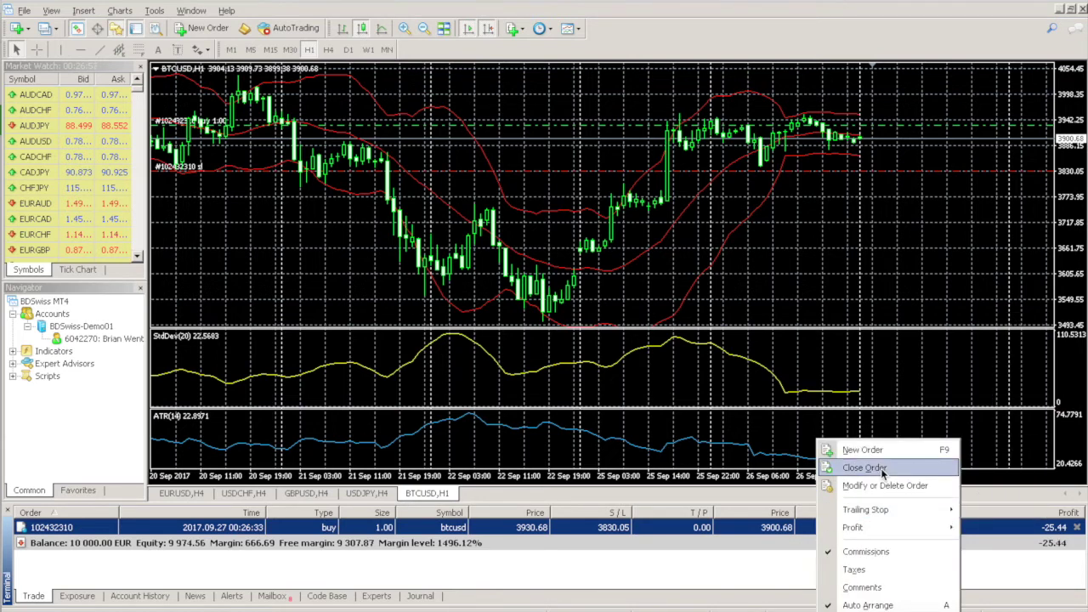
{"action": "left_click", "coordinate": [712, 574]}
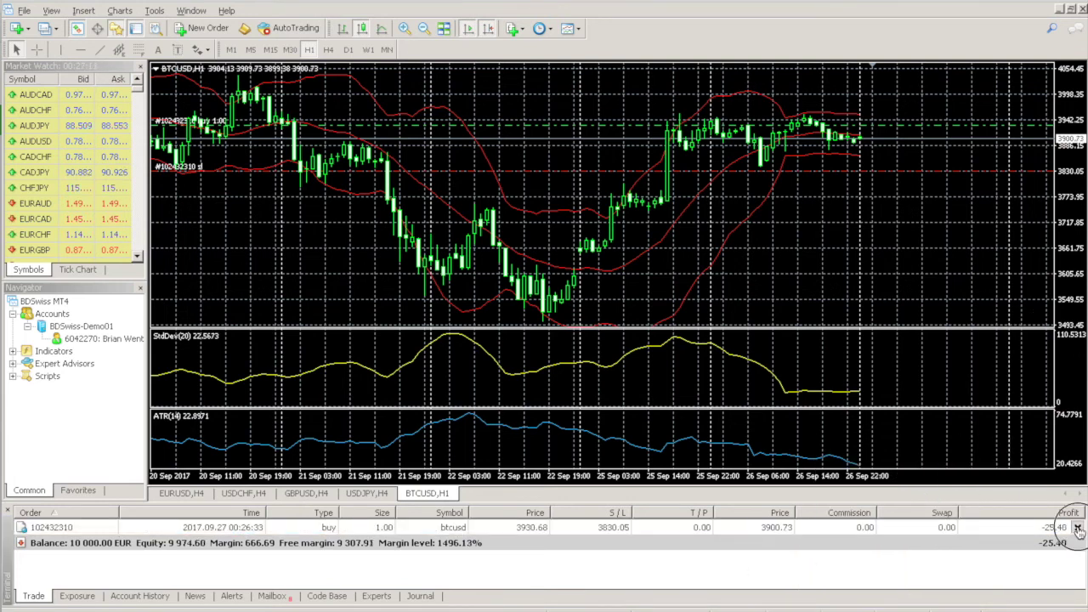
{"action": "left_click", "coordinate": [1077, 528]}
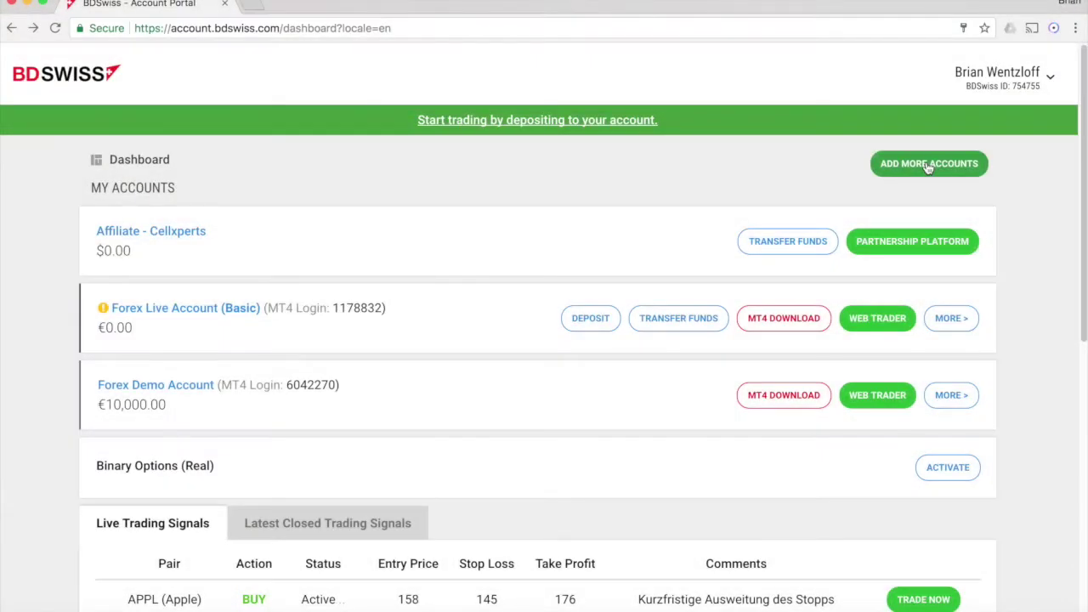
Open the Forex Live Account info page and select its MT4 login, password and server lines.
{"action": "left_click", "coordinate": [928, 165]}
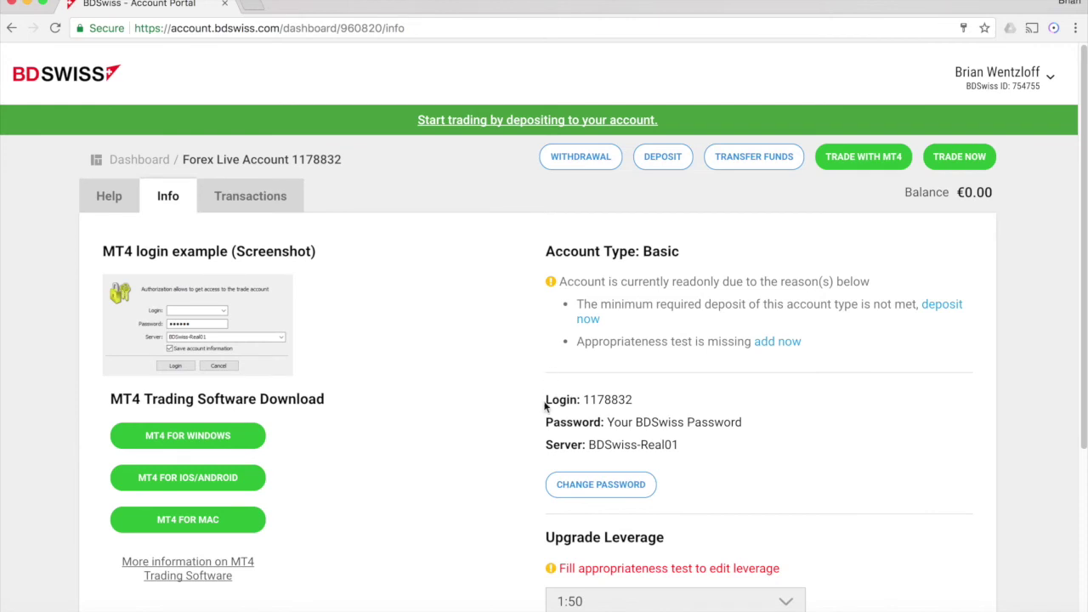
{"action": "left_click_drag", "start_coordinate": [541, 400], "coordinate": [683, 448]}
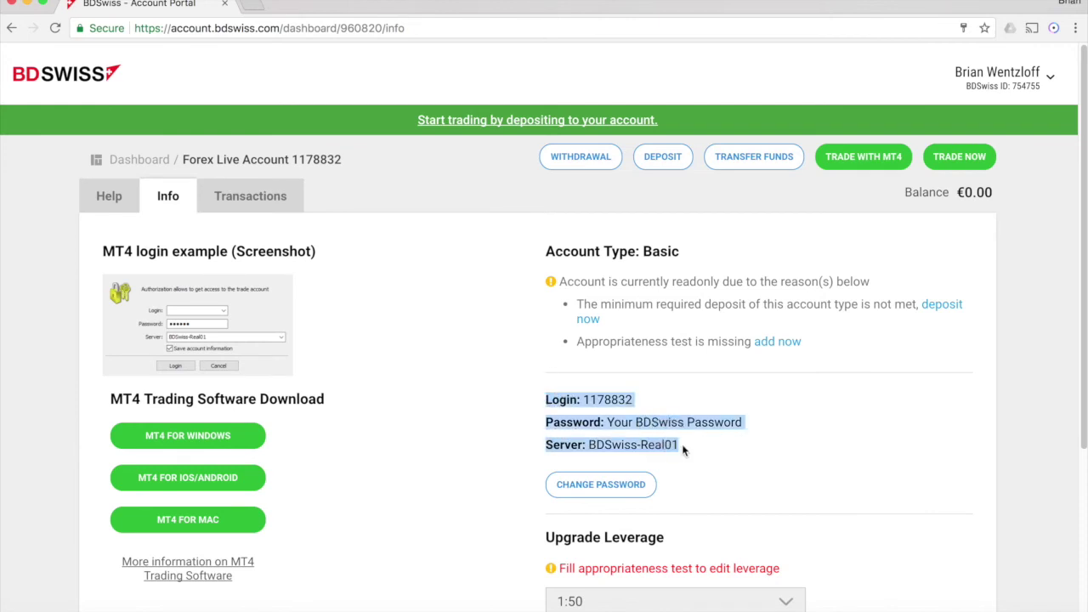